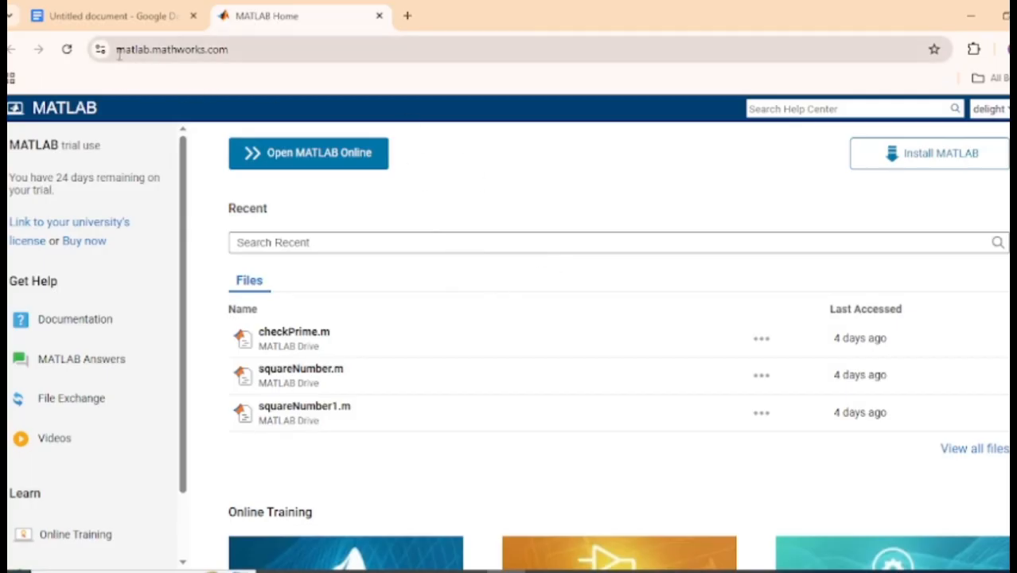
Search Google for "matlab" in a new browser tab.
{"action": "left_click_drag", "start_coordinate": [117, 51], "coordinate": [148, 50]}
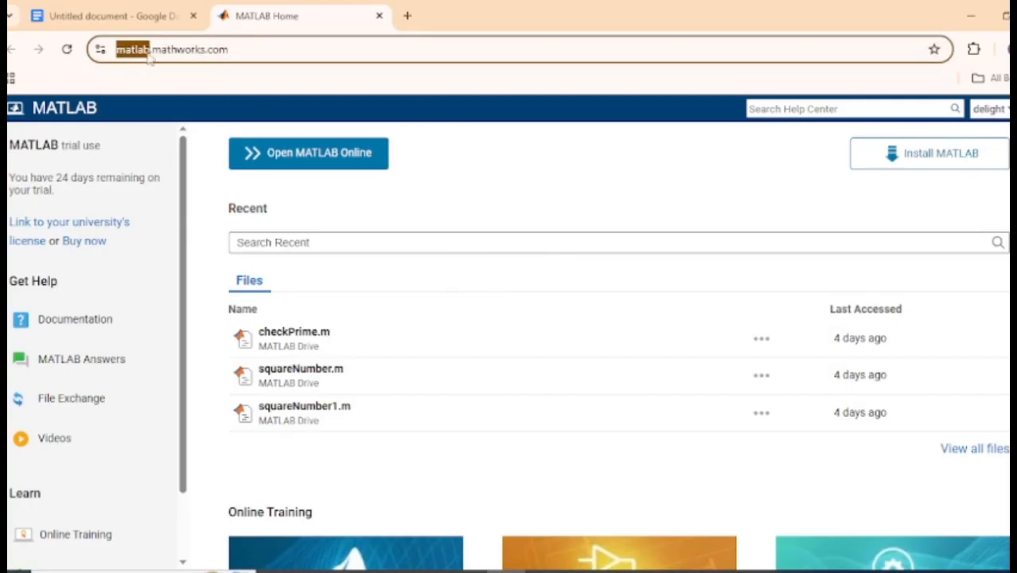
{"action": "right_click", "coordinate": [145, 51]}
{"action": "left_click", "coordinate": [250, 202]}
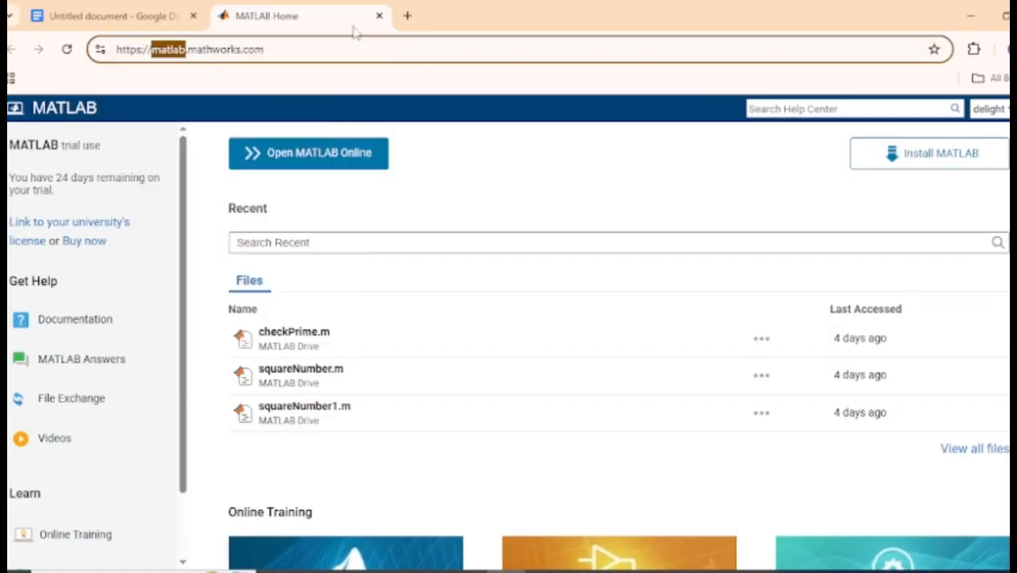
{"action": "left_click", "coordinate": [406, 16]}
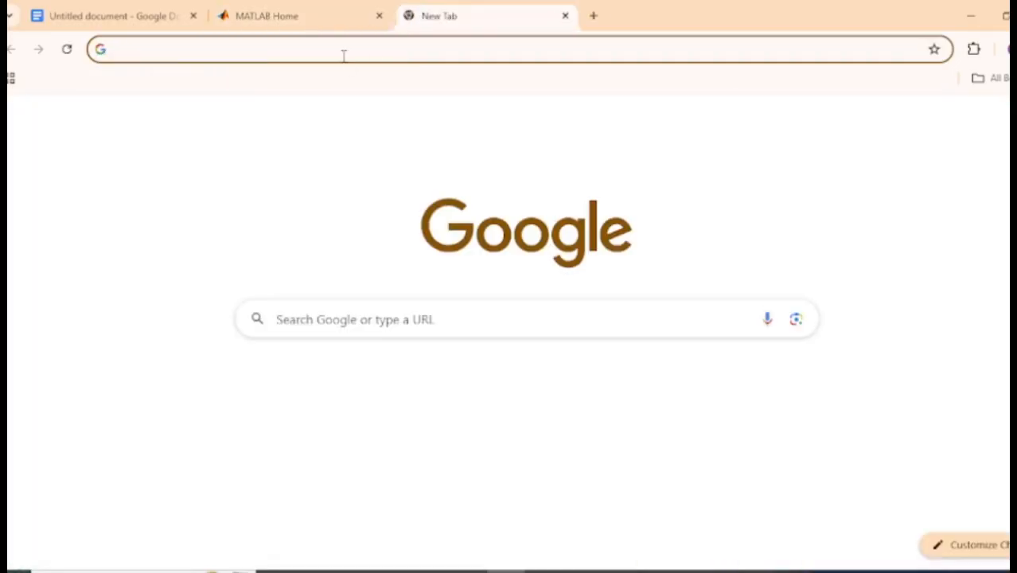
{"action": "left_click", "coordinate": [344, 53]}
{"action": "key", "text": "ctrl+v"}
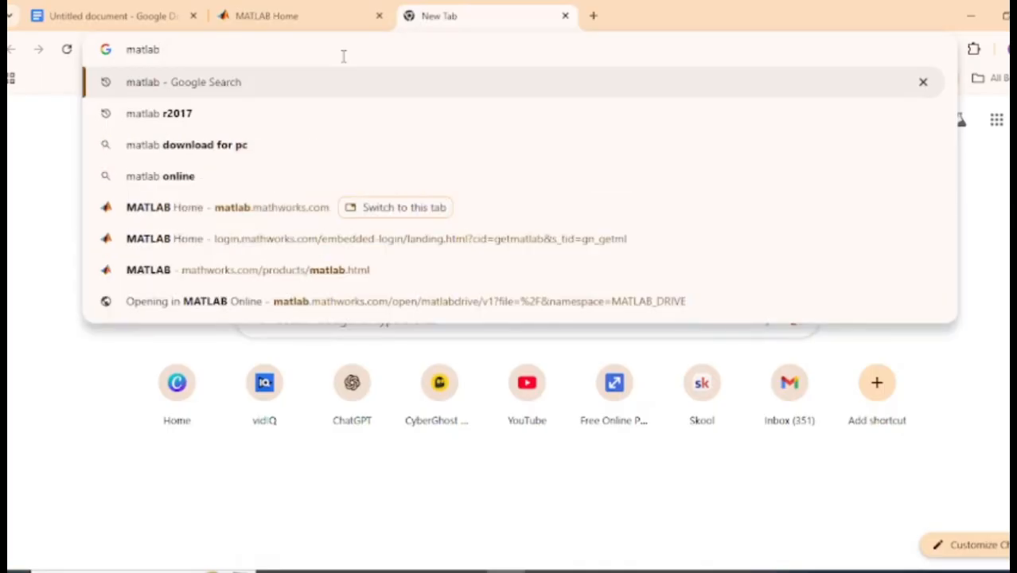
{"action": "key", "text": "Return"}
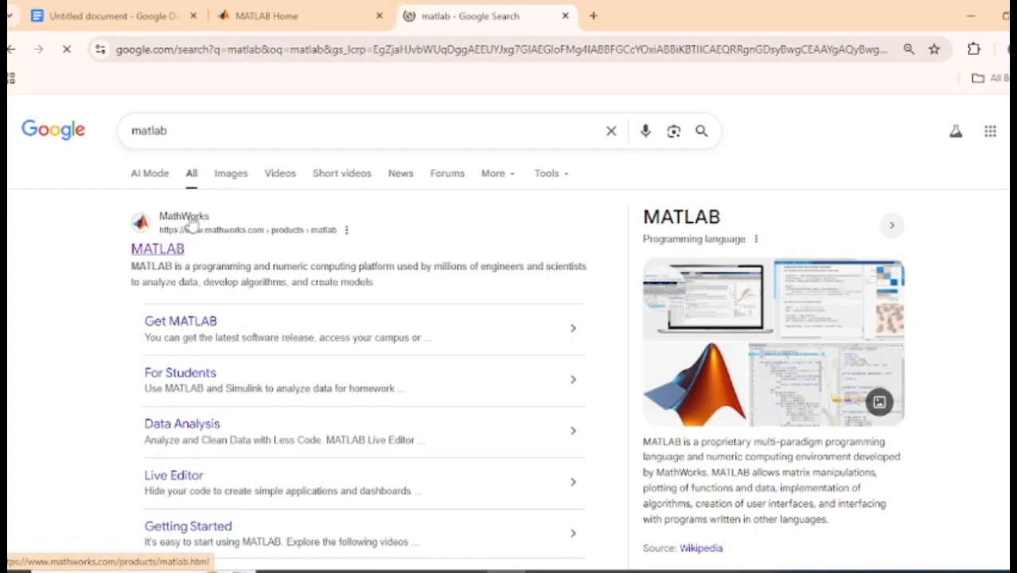
Open the MathWorks MATLAB product page from the search results, go to the MATLAB home page and launch MATLAB Online.
{"action": "left_click", "coordinate": [159, 250]}
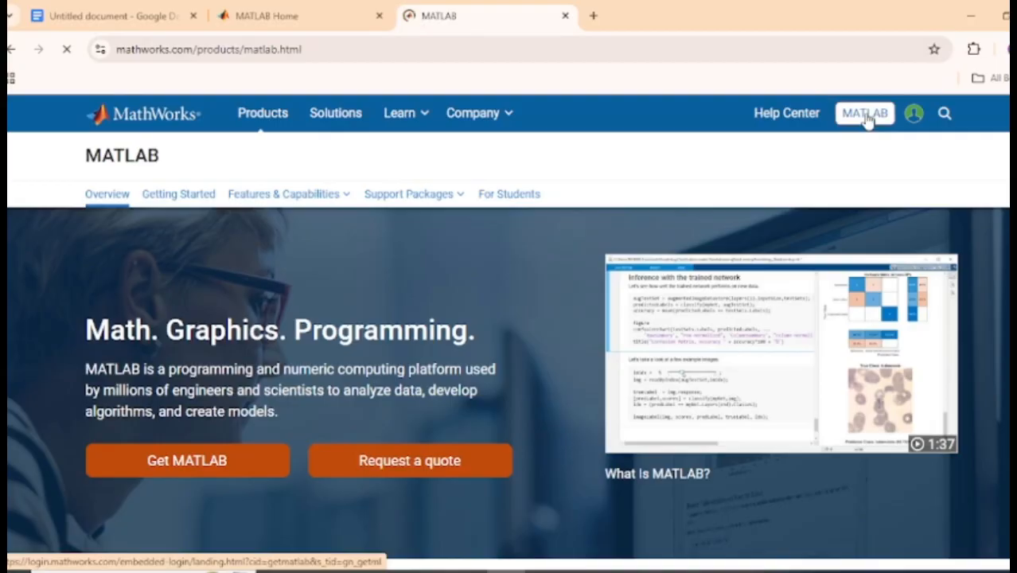
{"action": "left_click", "coordinate": [865, 115]}
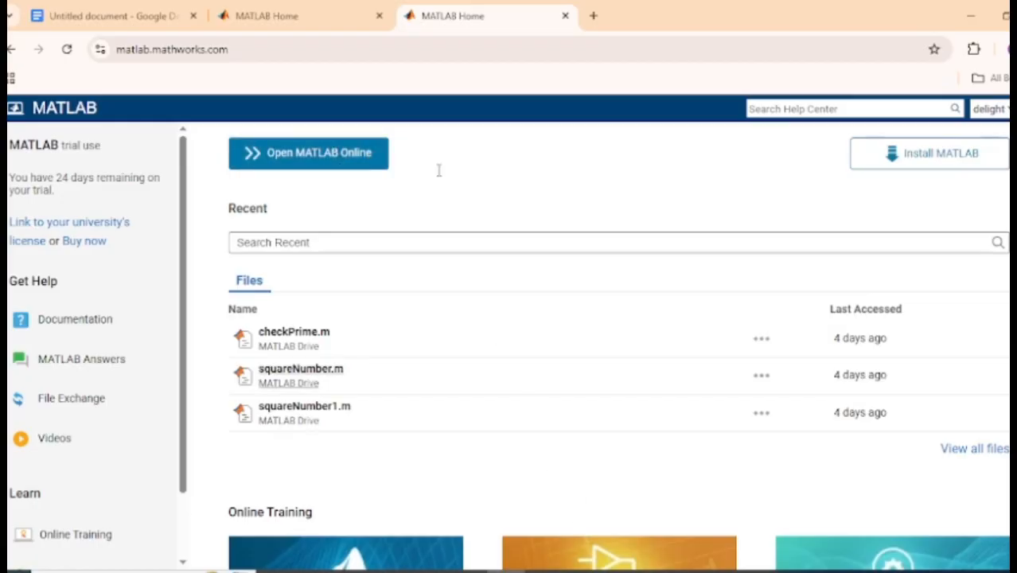
{"action": "left_click", "coordinate": [356, 164]}
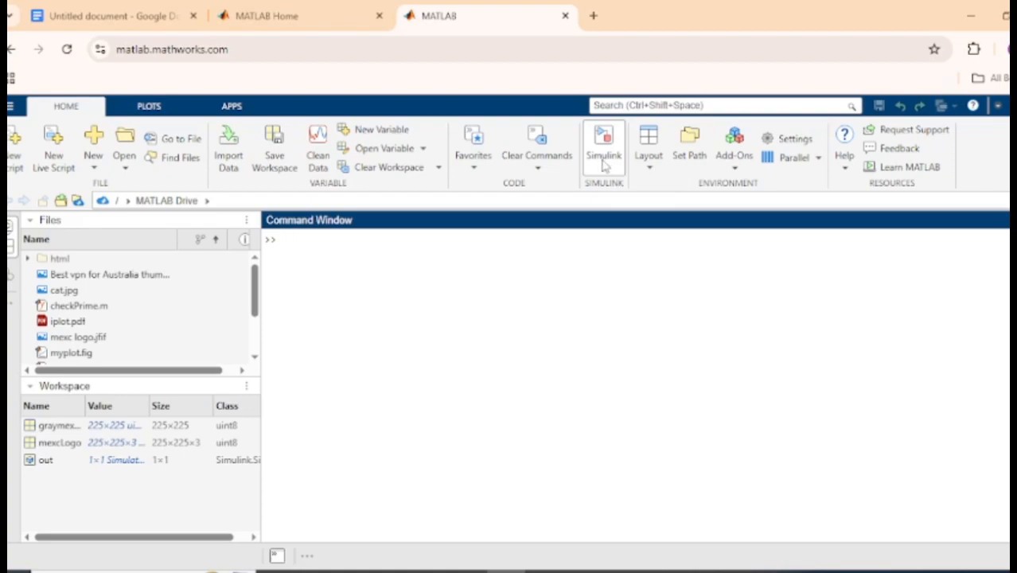
Launch Simulink, create a new blank model from its start page and maximize the model window.
{"action": "left_click", "coordinate": [603, 159]}
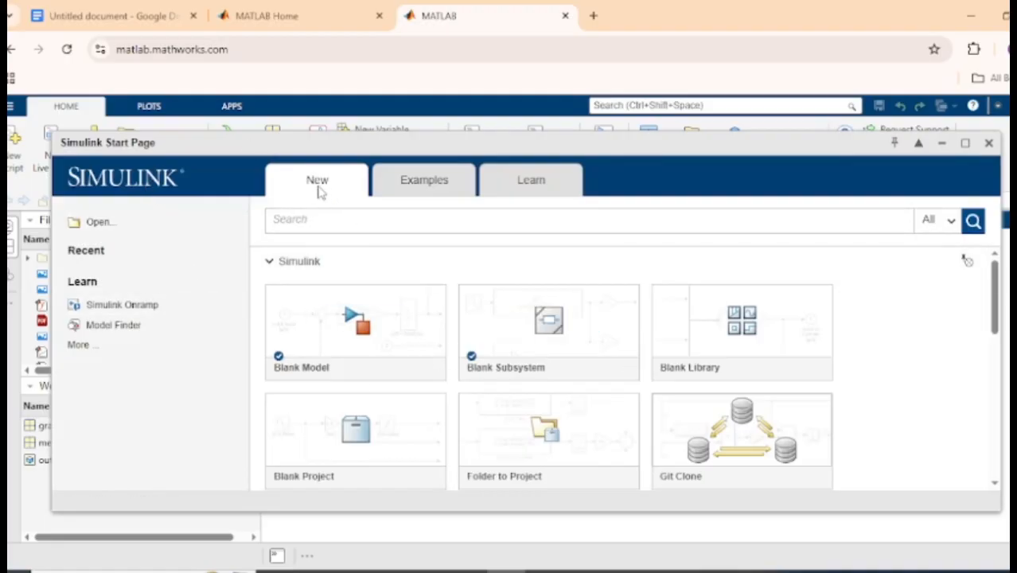
{"action": "left_click", "coordinate": [450, 183]}
{"action": "left_click", "coordinate": [528, 182]}
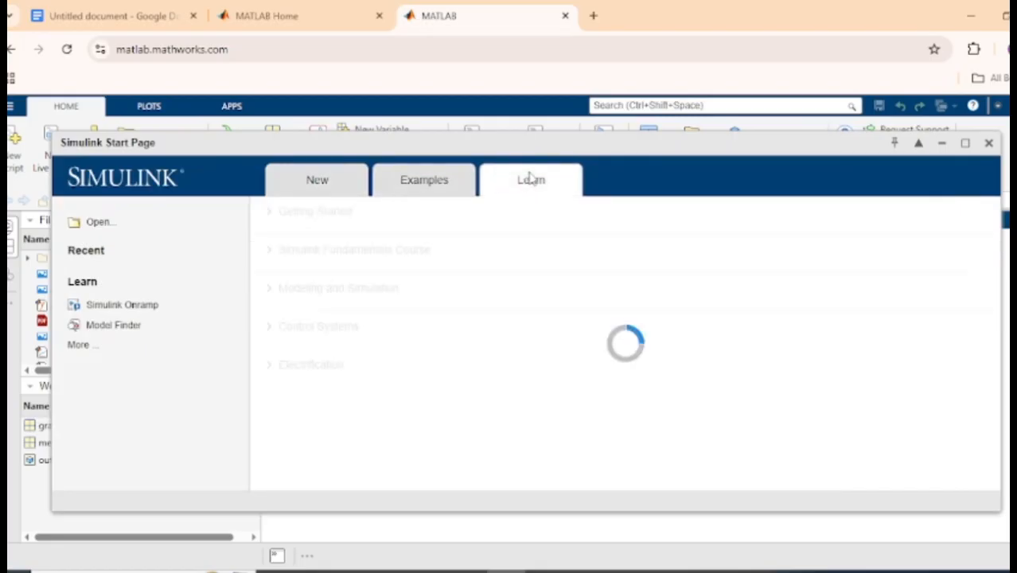
{"action": "left_click", "coordinate": [338, 185]}
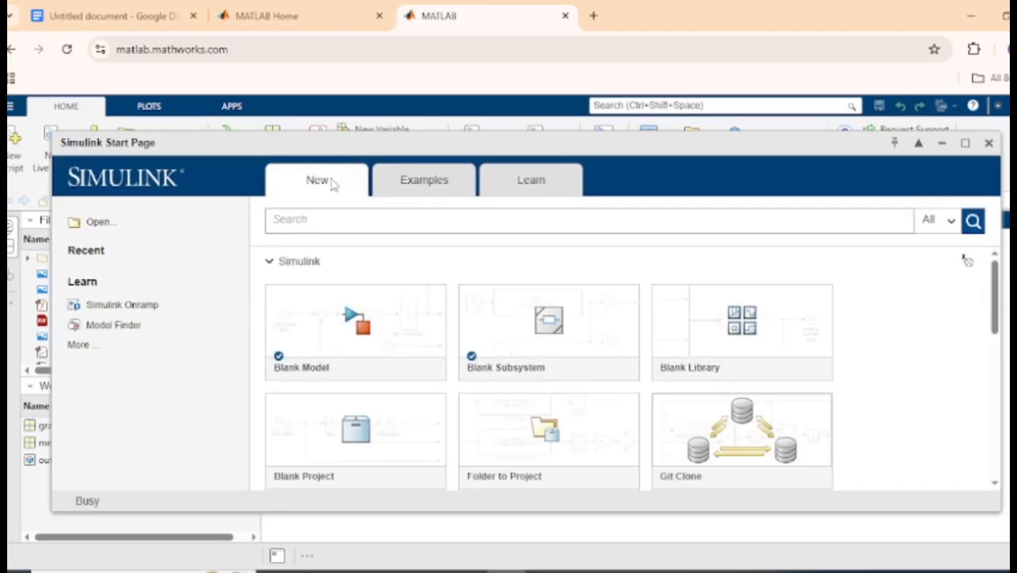
{"action": "mouse_move", "coordinate": [350, 325]}
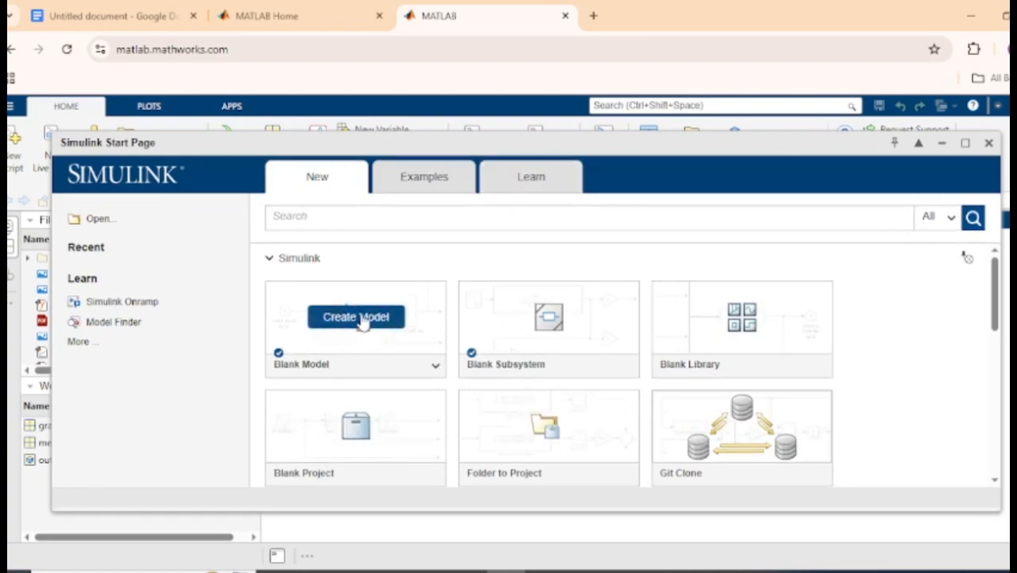
{"action": "left_click", "coordinate": [358, 317]}
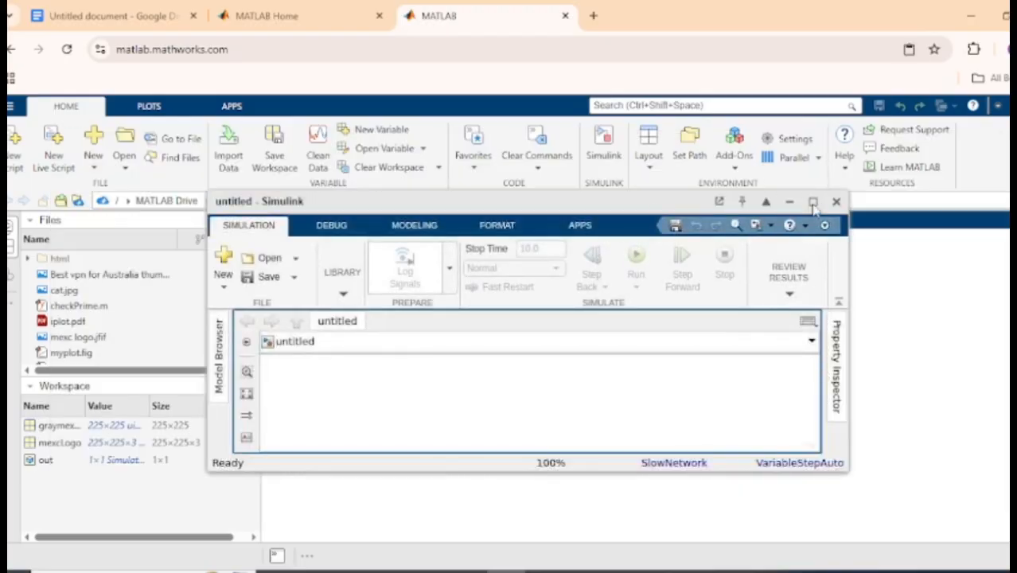
{"action": "left_click", "coordinate": [812, 202]}
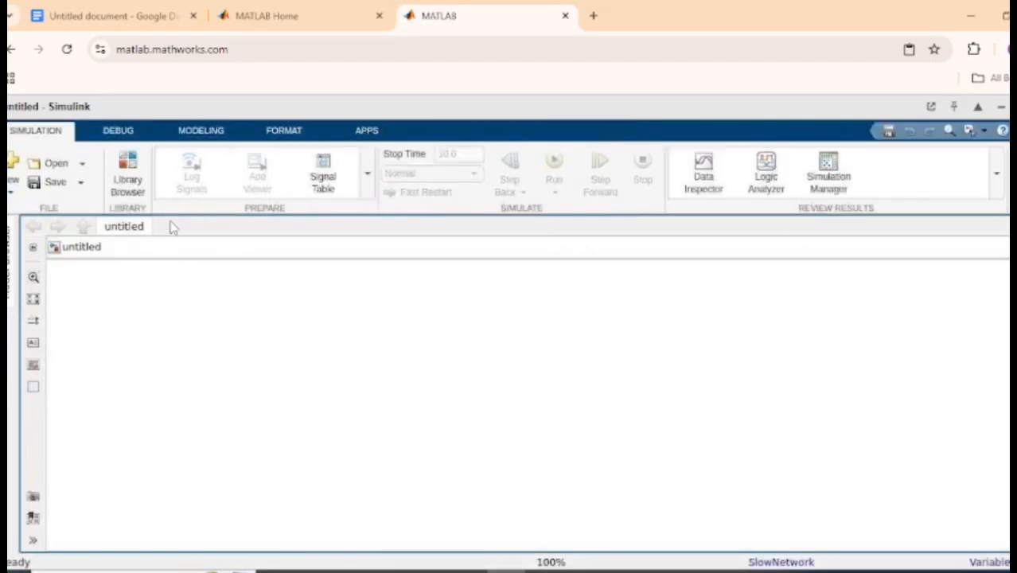
Find the Sine Wave block by searching the Library Browser and place it near the left edge of the model canvas.
{"action": "left_click", "coordinate": [129, 183]}
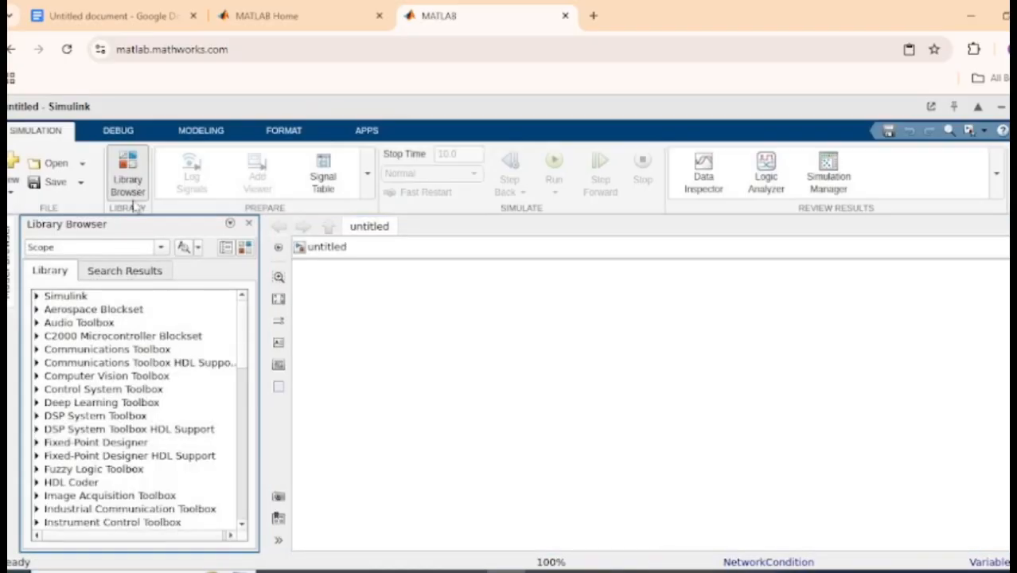
{"action": "left_click", "coordinate": [160, 248]}
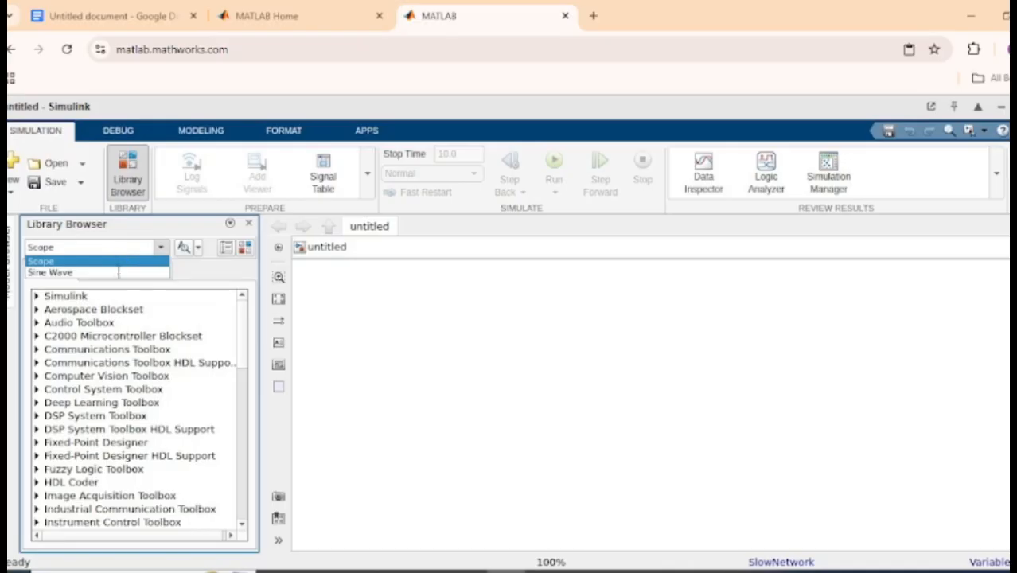
{"action": "left_click", "coordinate": [189, 267]}
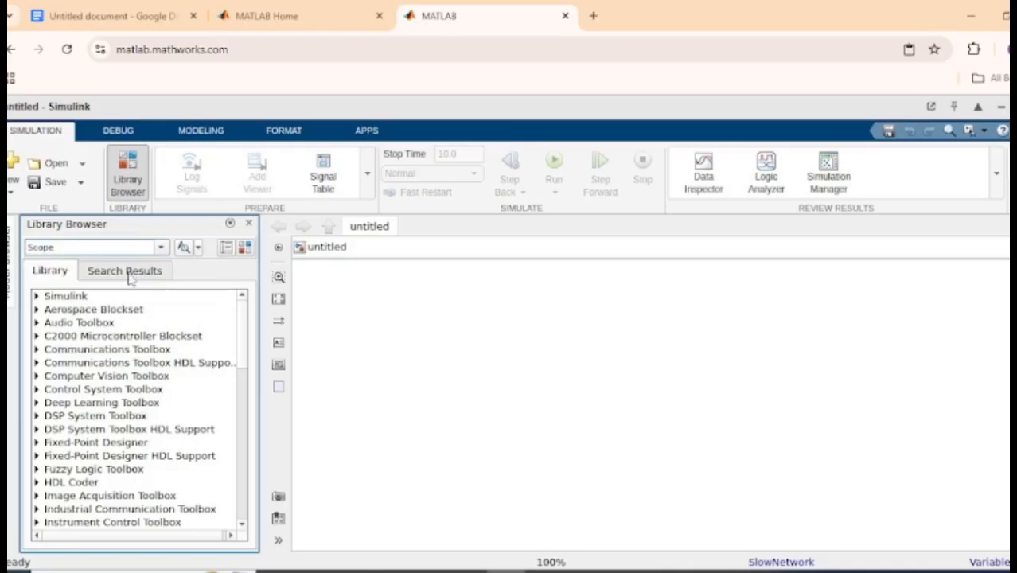
{"action": "left_click", "coordinate": [151, 272]}
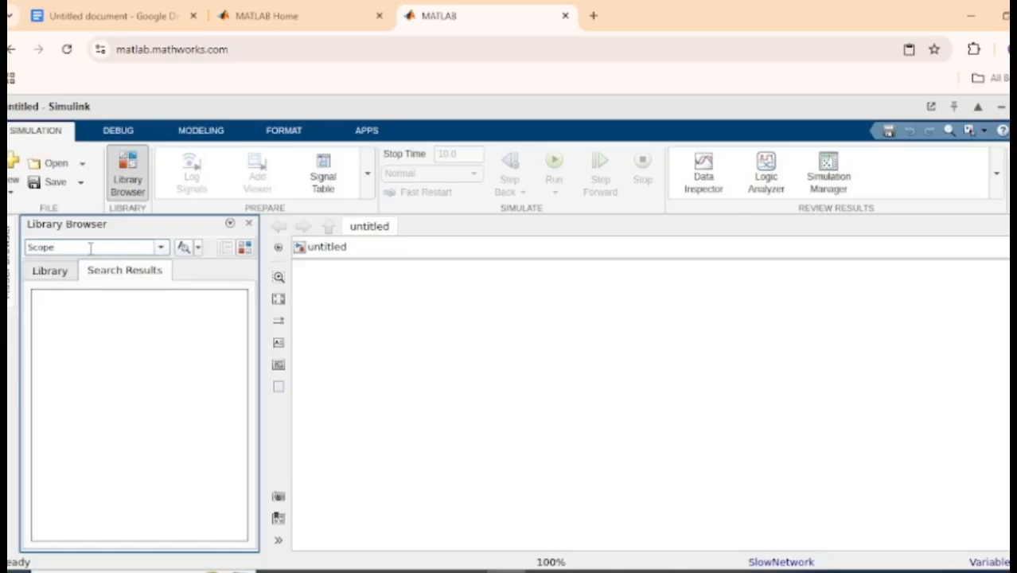
{"action": "left_click", "coordinate": [50, 272]}
{"action": "left_click", "coordinate": [163, 248]}
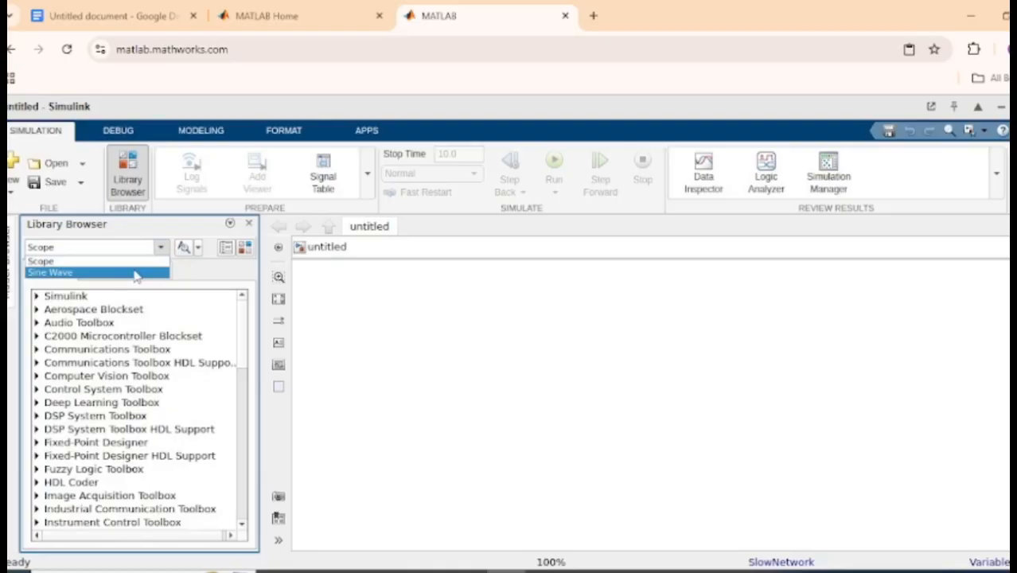
{"action": "left_click", "coordinate": [134, 273]}
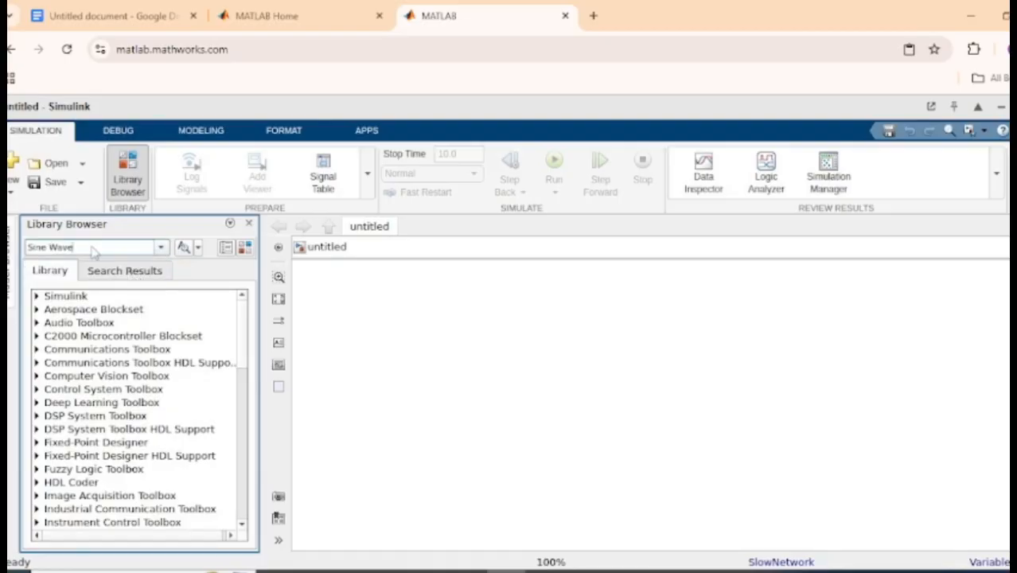
{"action": "key", "text": "Return"}
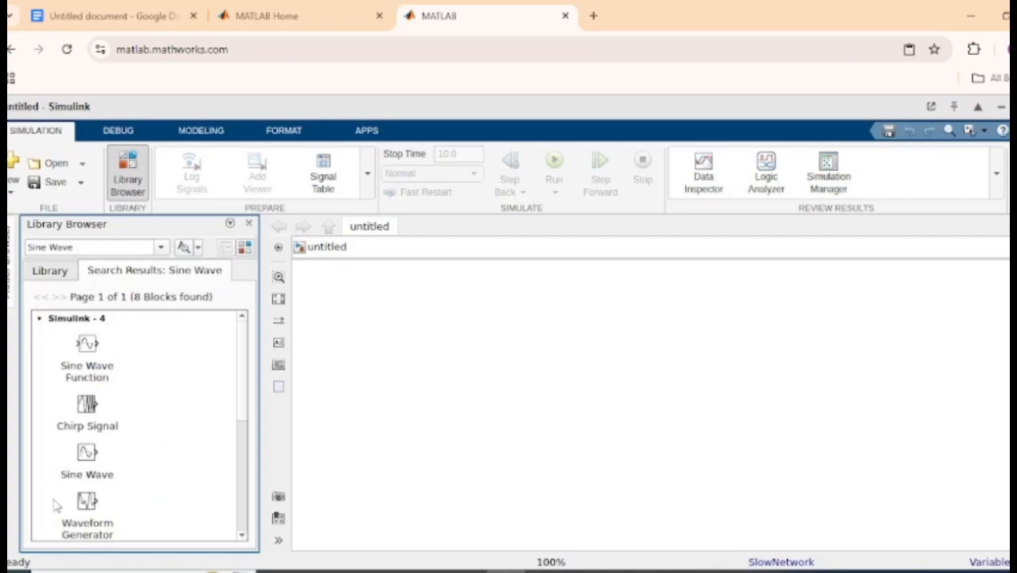
{"action": "left_click", "coordinate": [87, 454]}
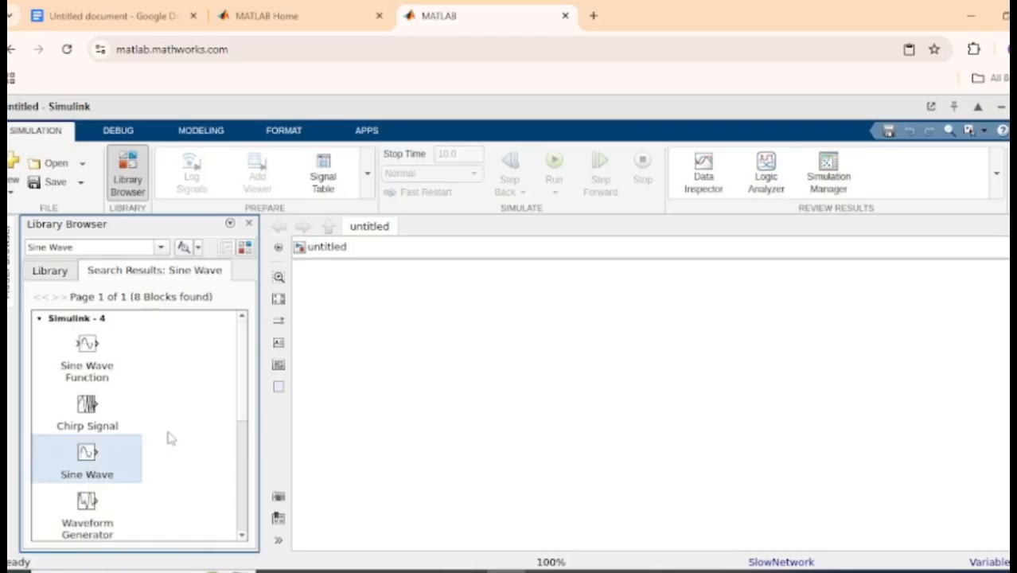
{"action": "left_click_drag", "start_coordinate": [297, 407], "coordinate": [336, 360]}
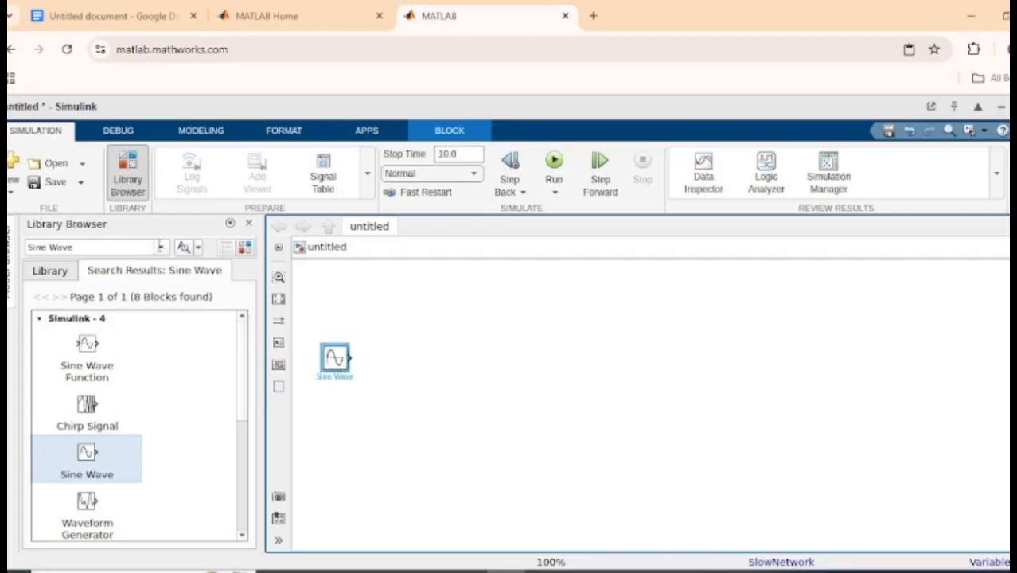
Search the block library for Scope and place a Scope block level with the Sine Wave block, well to its right.
{"action": "left_click", "coordinate": [160, 247]}
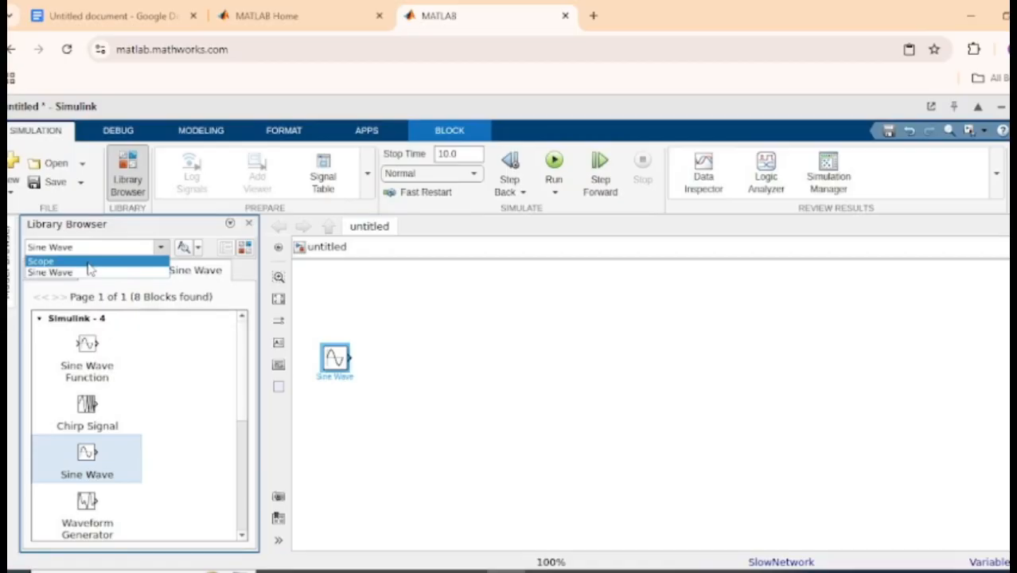
{"action": "left_click", "coordinate": [186, 273]}
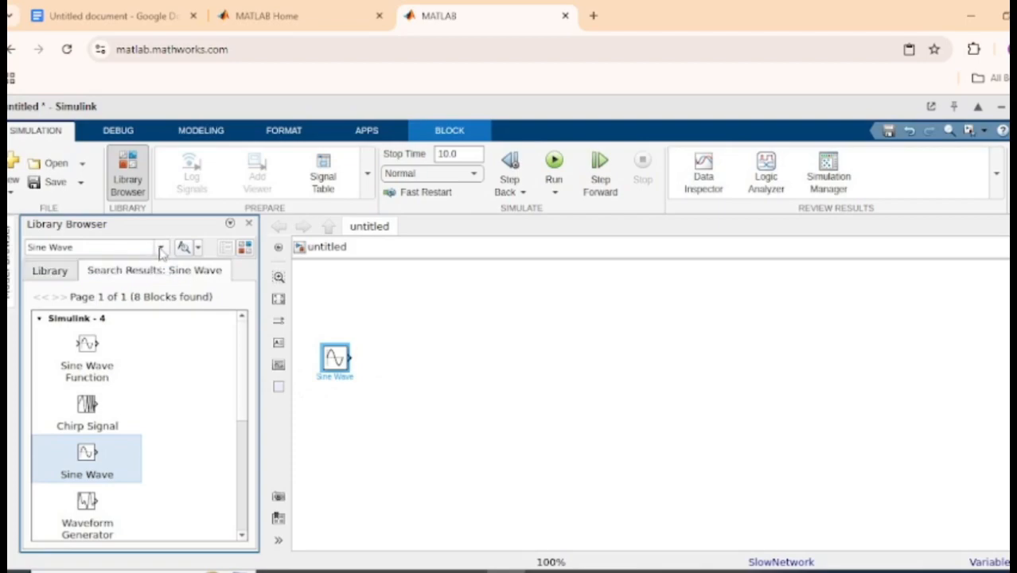
{"action": "left_click", "coordinate": [160, 249]}
{"action": "left_click", "coordinate": [144, 262]}
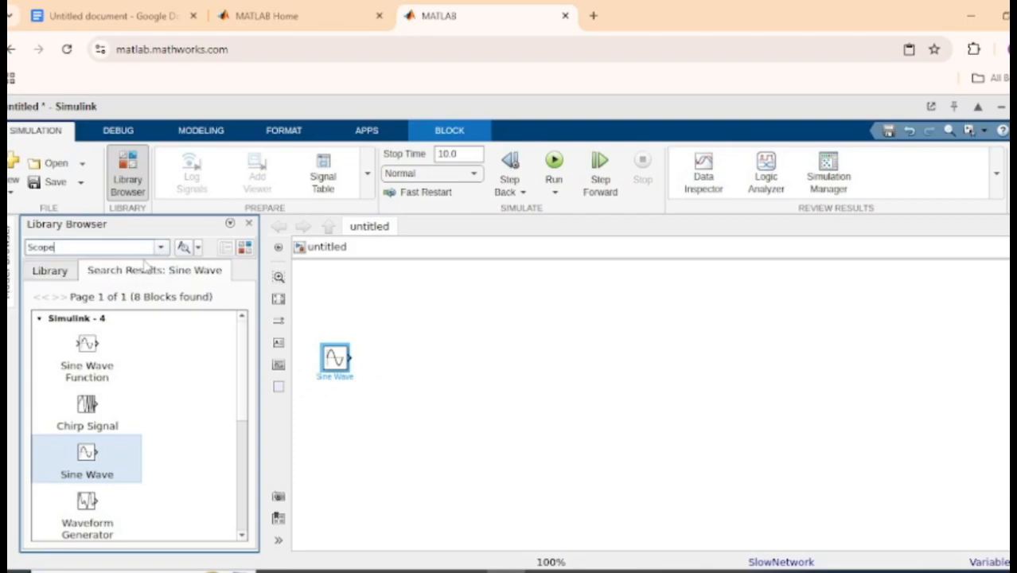
{"action": "key", "text": "Return"}
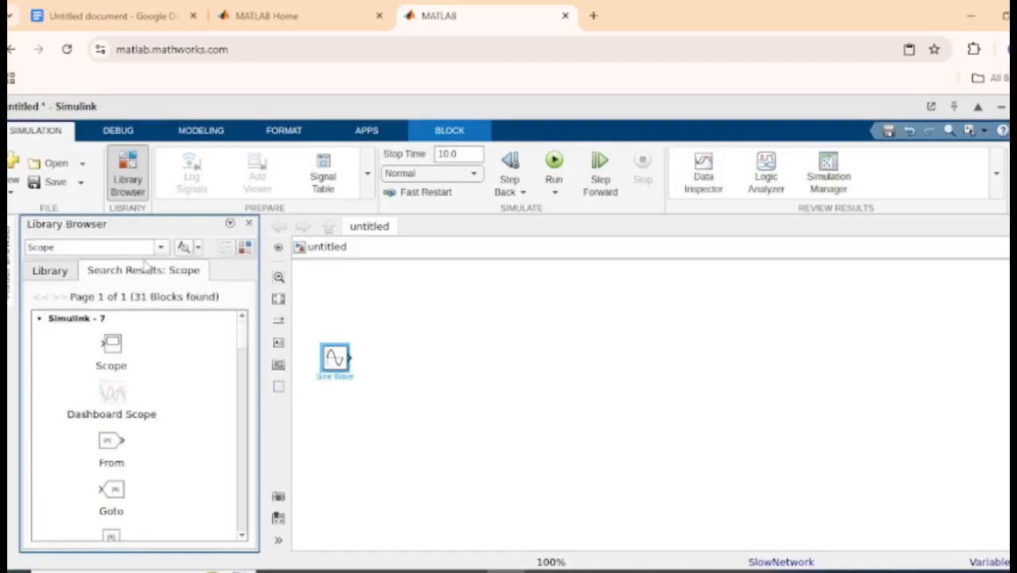
{"action": "left_click", "coordinate": [109, 343]}
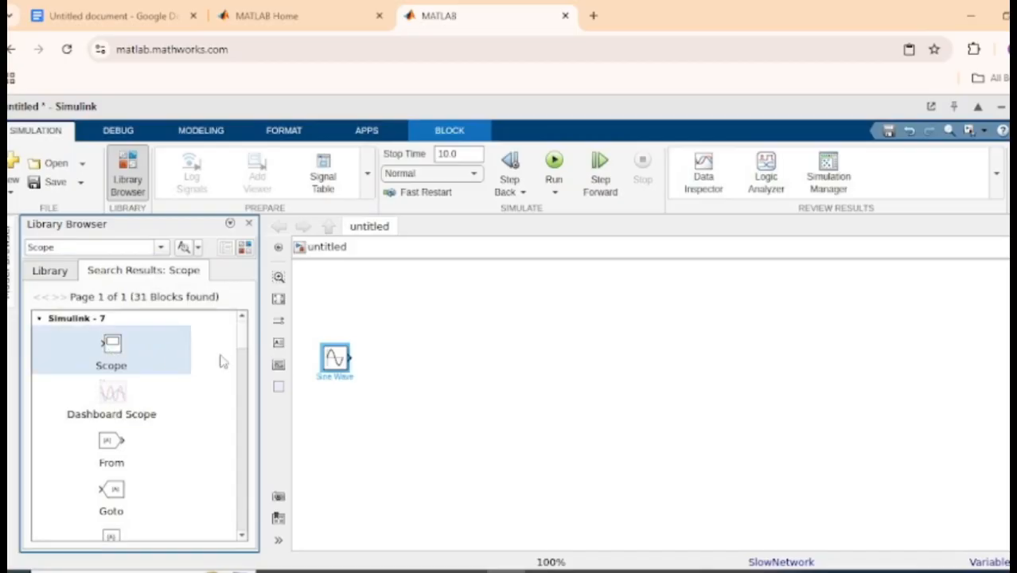
{"action": "left_click_drag", "start_coordinate": [223, 361], "coordinate": [724, 362]}
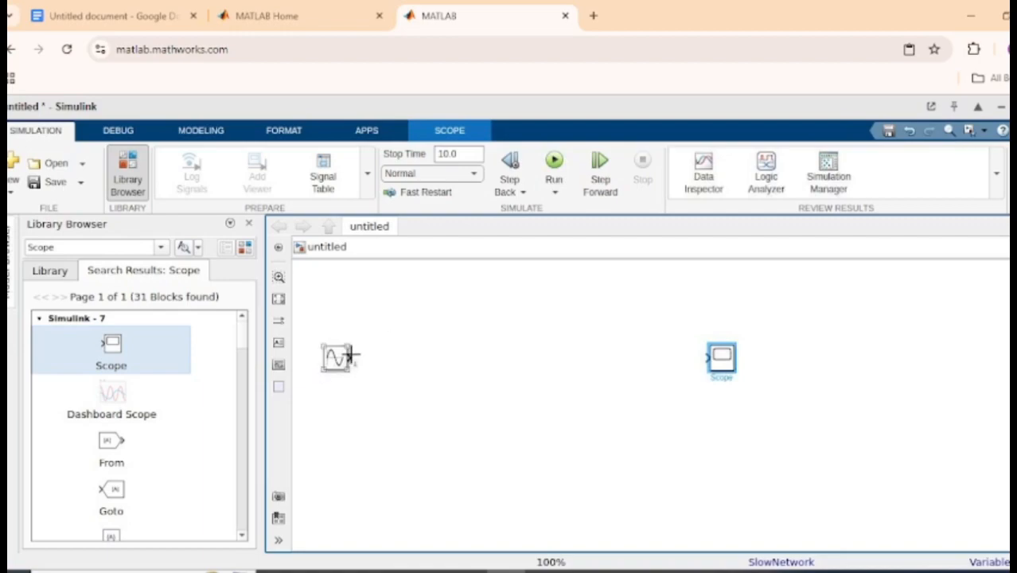
Try to connect the Sine Wave output to the Scope input, and simulate the model to view the signal in the Scope.
{"action": "left_click_drag", "start_coordinate": [350, 354], "coordinate": [703, 350]}
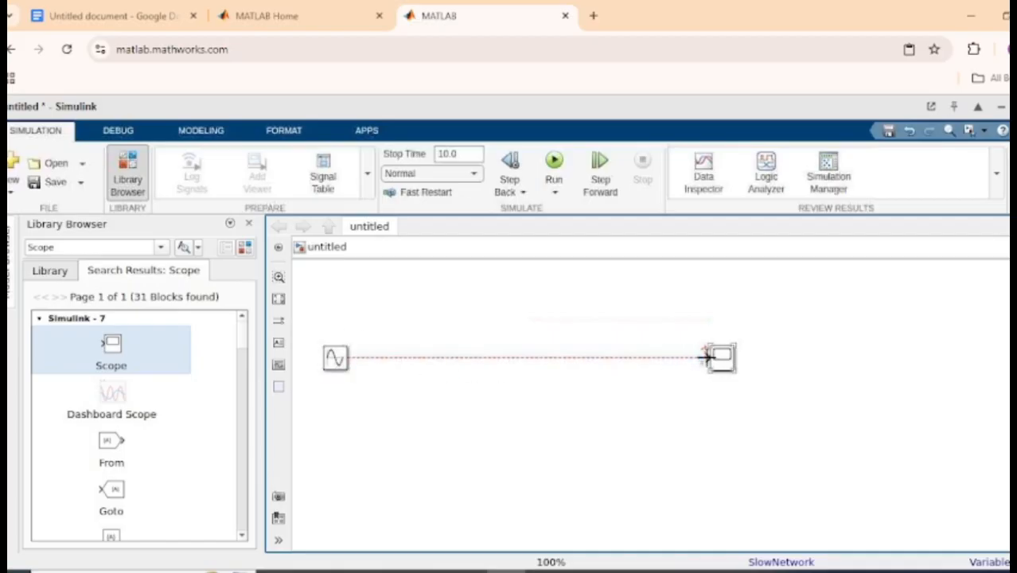
{"action": "left_click", "coordinate": [554, 162]}
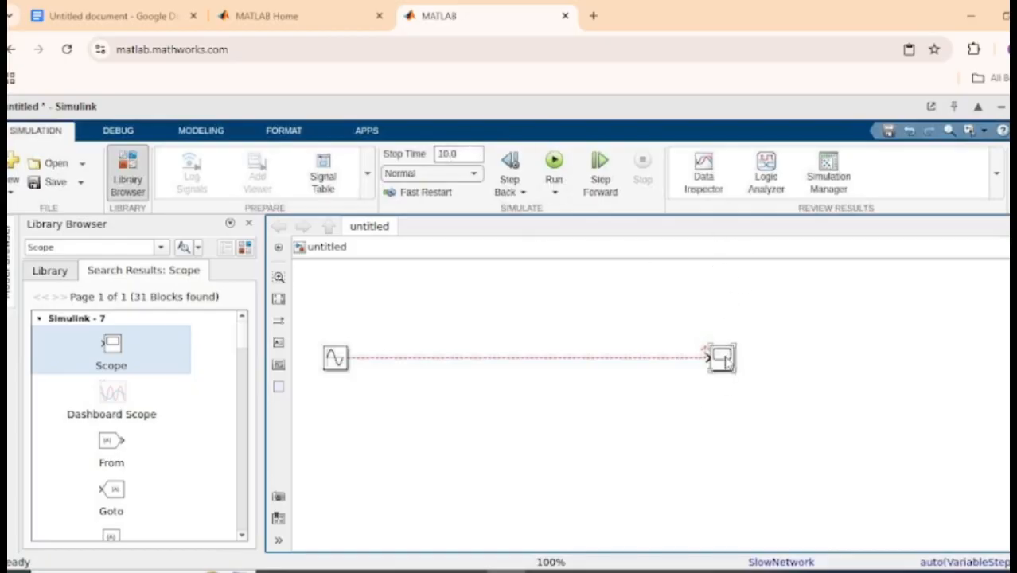
{"action": "left_click", "coordinate": [724, 362]}
{"action": "double_click", "coordinate": [724, 362]}
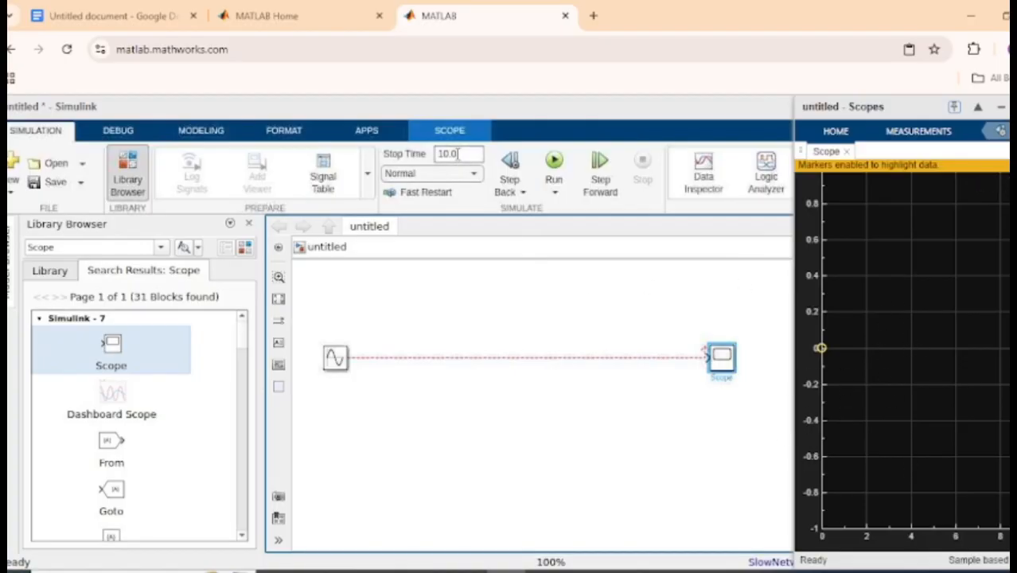
Review the simulation mode options and the stop time, and run the simulation again.
{"action": "left_click", "coordinate": [471, 175]}
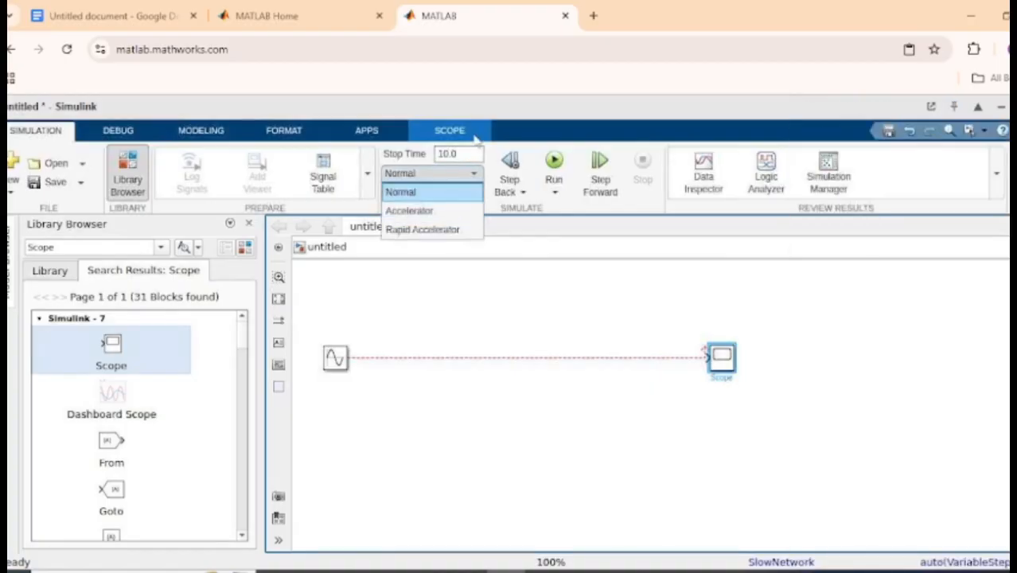
{"action": "left_click", "coordinate": [474, 153]}
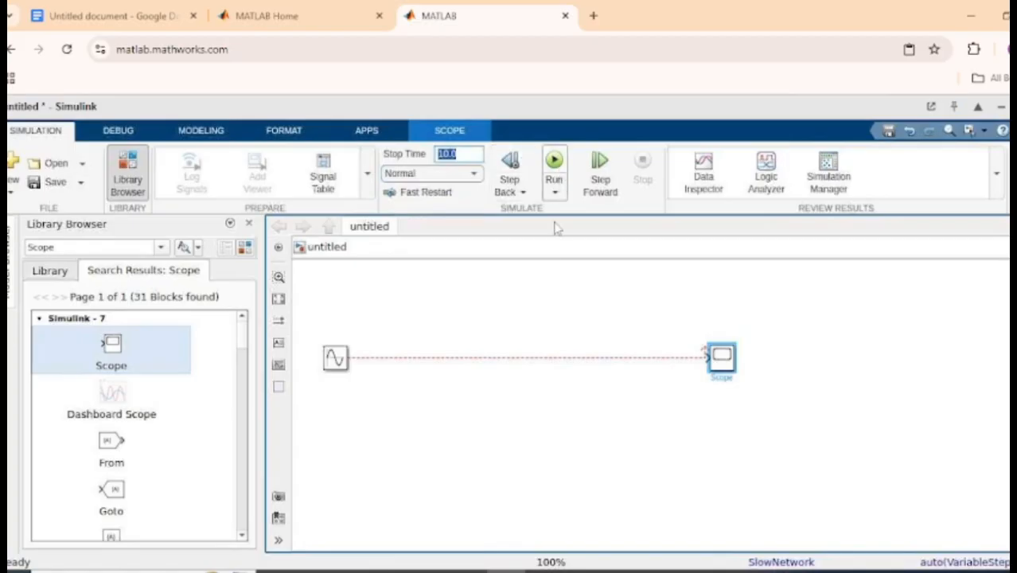
{"action": "left_click", "coordinate": [559, 164]}
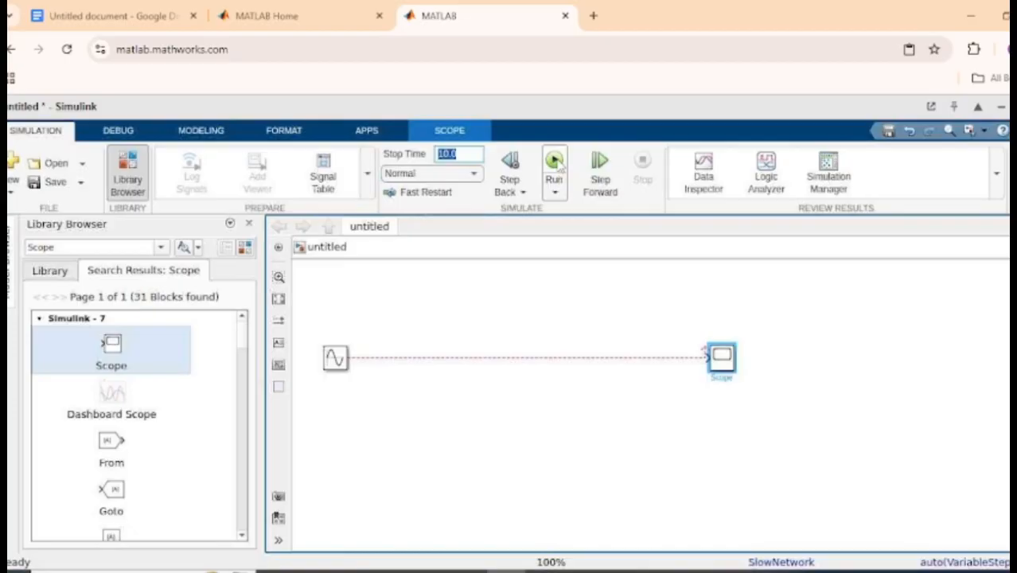